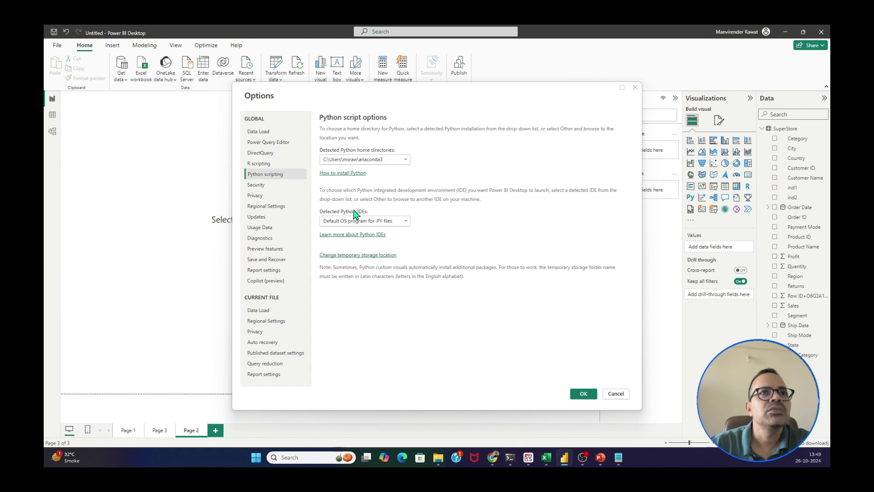
# Step: Check the available Python home directories in the Python scripting options and close the options without changes
pyautogui.click(406, 164)
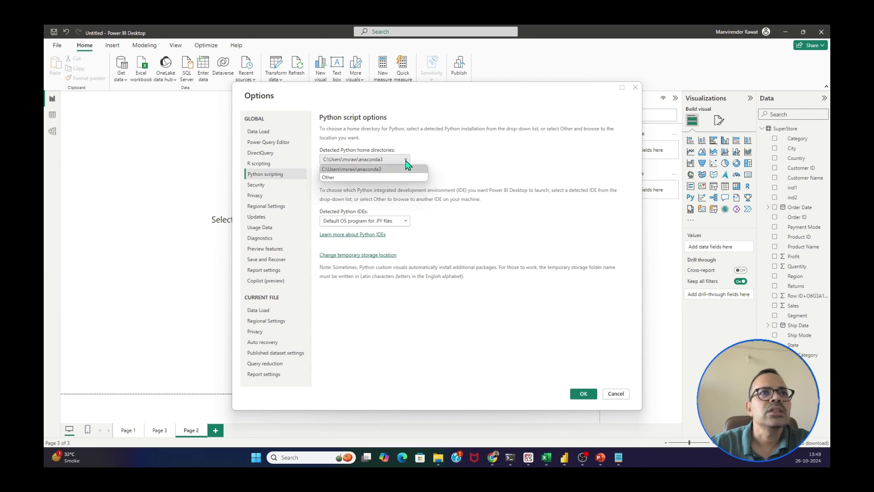
pyautogui.click(407, 164)
pyautogui.click(624, 396)
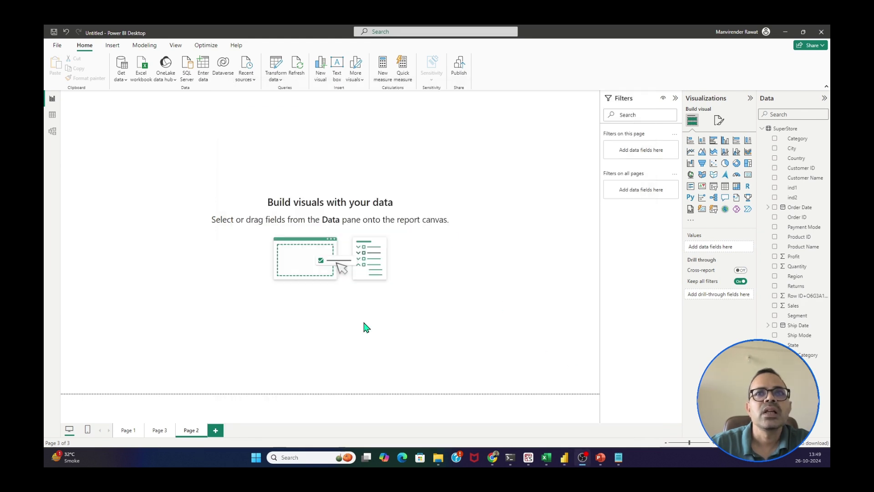
# Step: Insert a Python visual on Page 2 and add the Region and Sales fields as its values
pyautogui.click(691, 199)
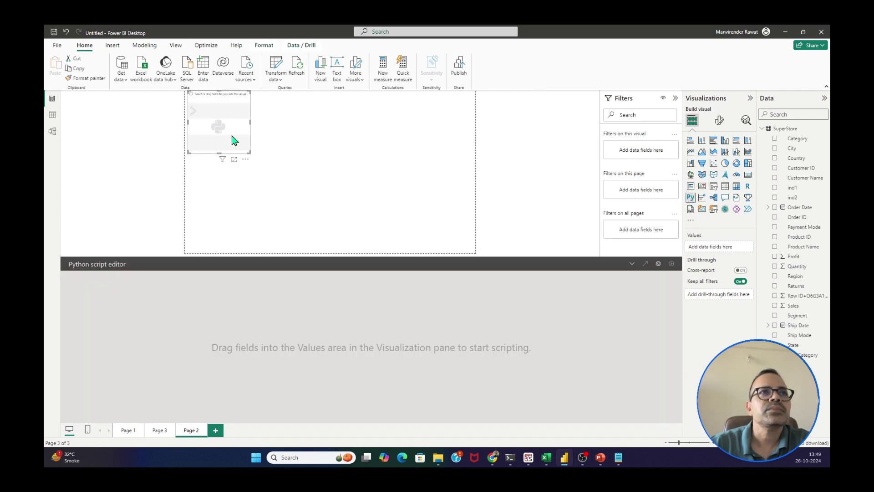
pyautogui.click(106, 272)
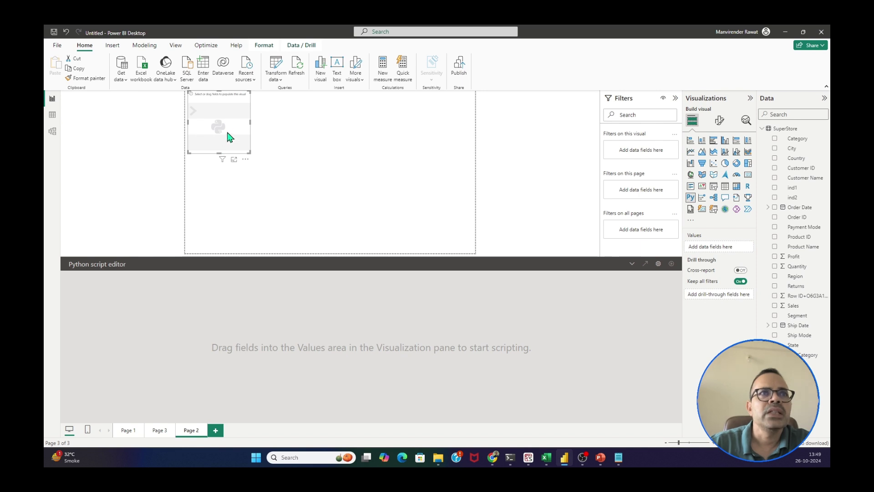
pyautogui.click(103, 293)
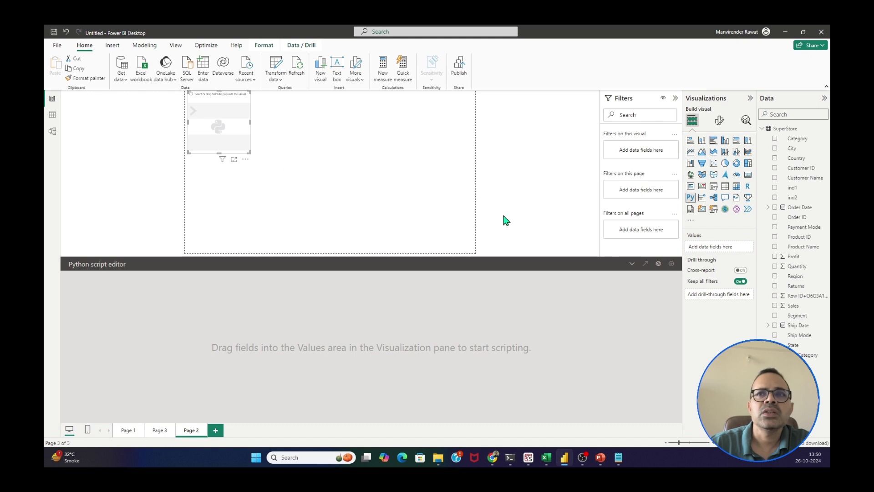
pyautogui.click(775, 276)
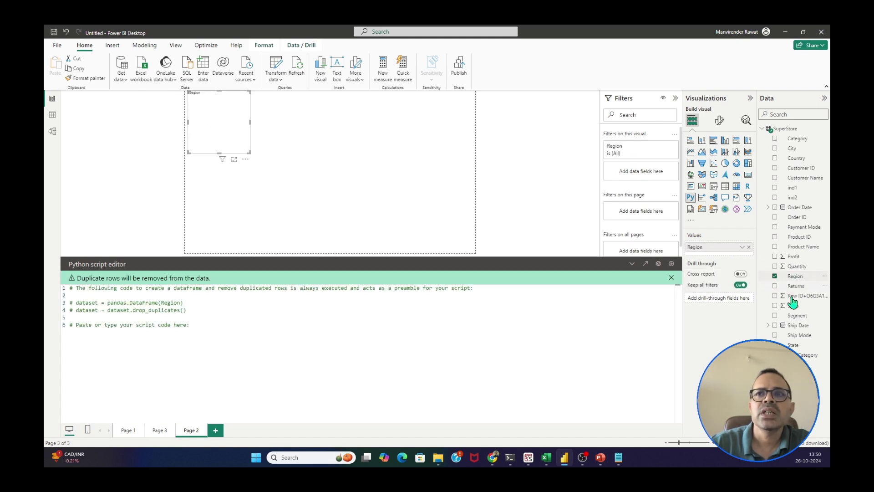
pyautogui.click(775, 306)
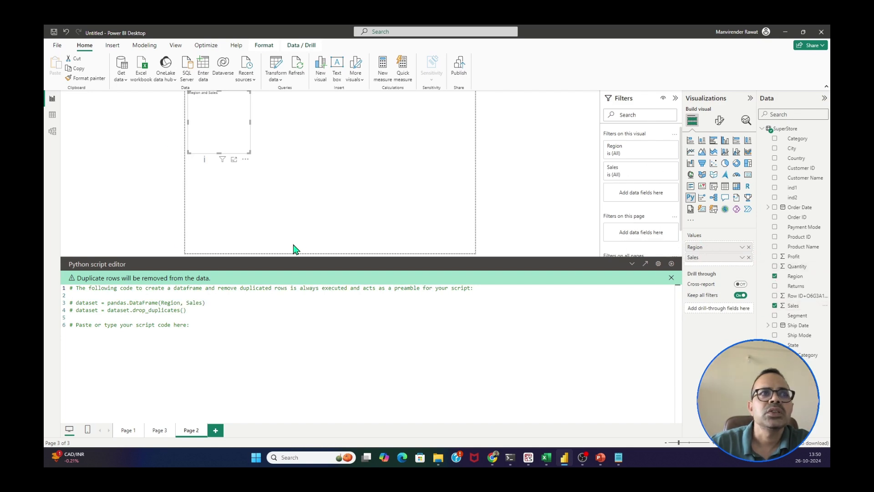
# Step: Check the summarization settings of the Region and Sales values in the Python visual
pyautogui.click(741, 248)
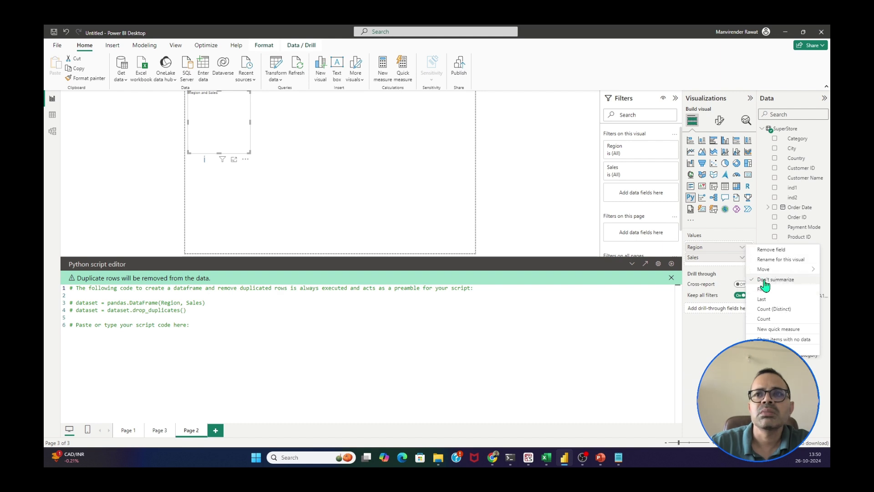
pyautogui.click(741, 257)
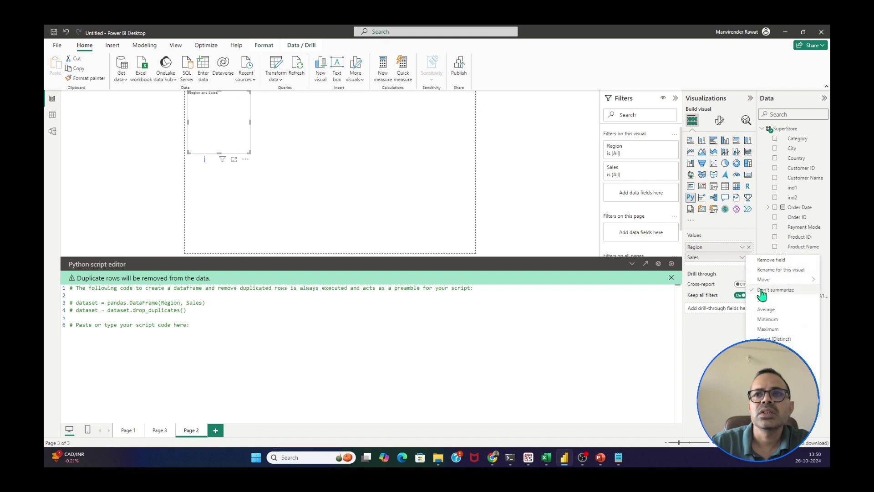
pyautogui.click(567, 236)
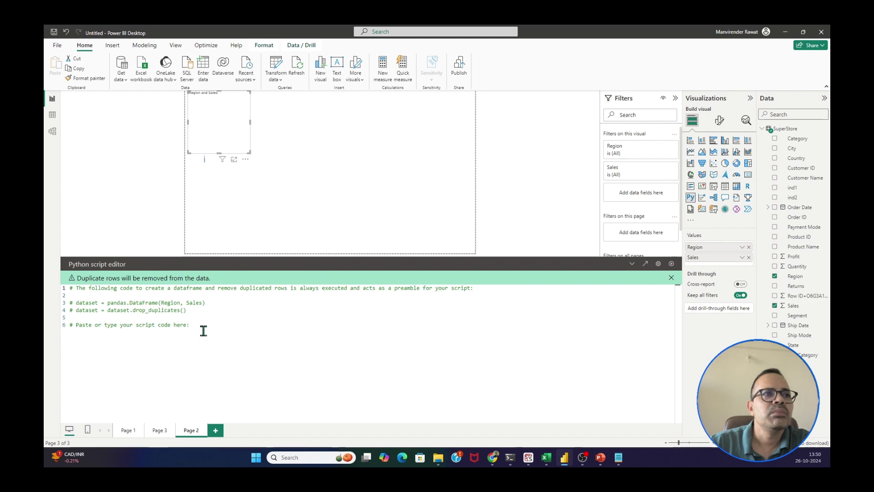
# Step: Highlight the commented preamble in the Python script editor and start a new line below its last comment
pyautogui.moveTo(196, 326); pyautogui.dragTo(70, 318)
pyautogui.hotkey('ctrl', 'a')
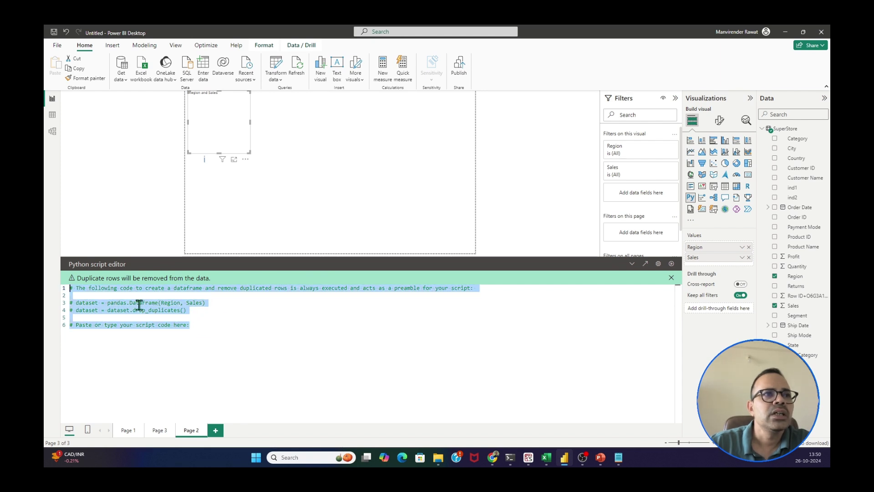
pyautogui.click(190, 322)
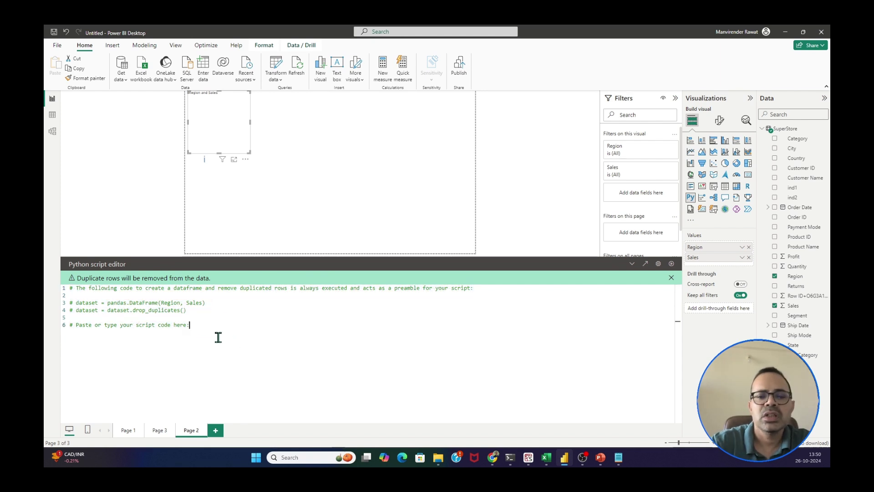
pyautogui.press('Return')
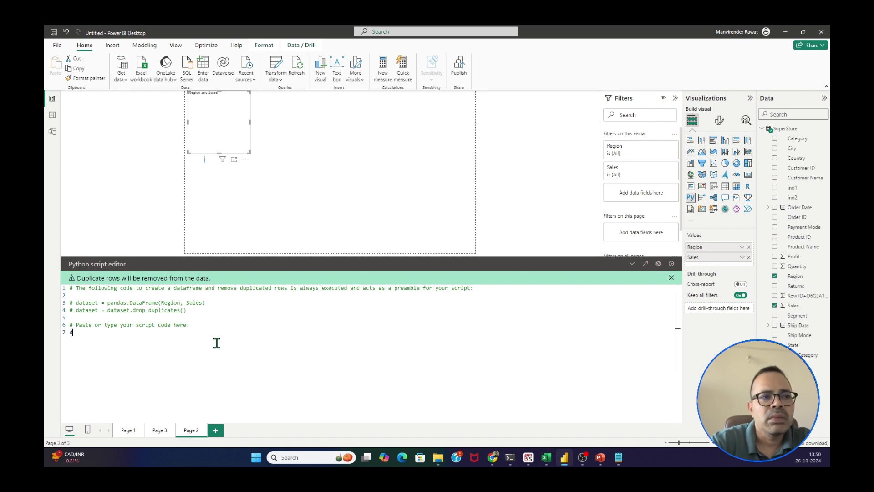
pyautogui.write('taset')
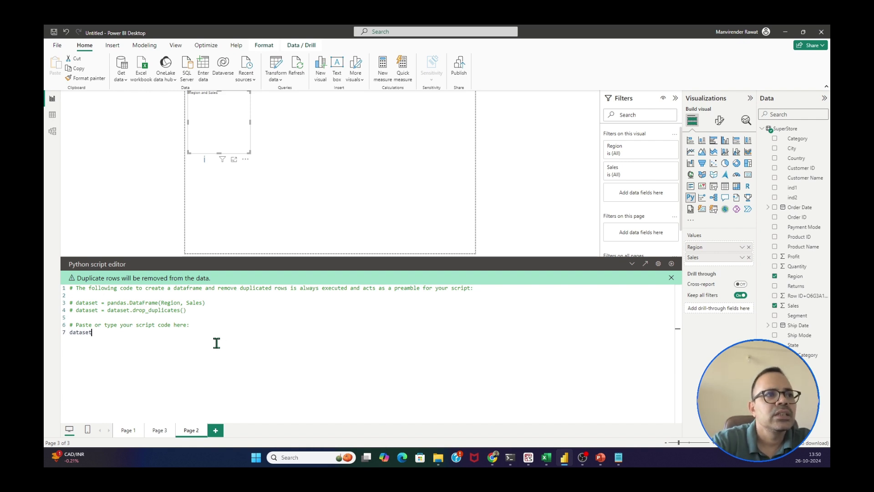
pyautogui.hotkey('ctrl', 'shift', 'Left')
pyautogui.hotkey('ctrl', 'shift', 'Left')
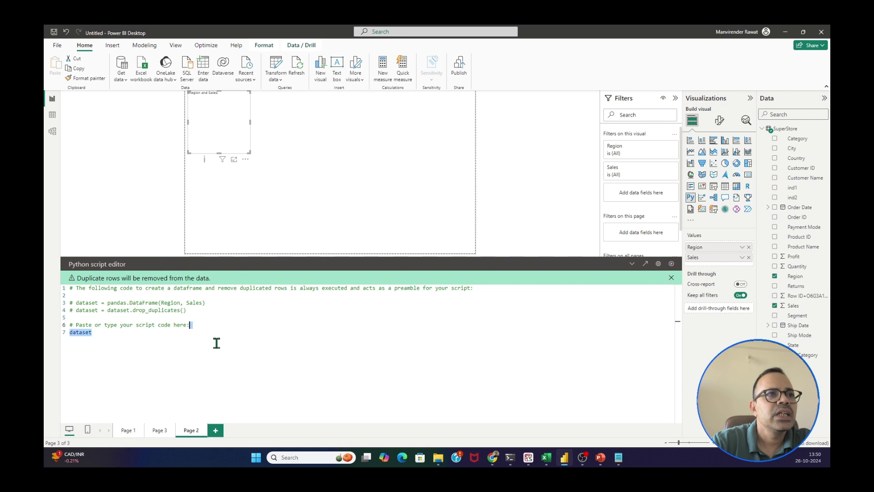
pyautogui.hotkey('shift', 'Right')
pyautogui.hotkey('shift', 'Right')
pyautogui.hotkey('shift', 'Right')
pyautogui.hotkey('shift', 'Right')
pyautogui.hotkey('shift', 'Right')
pyautogui.hotkey('shift', 'Right')
pyautogui.hotkey('shift', 'Right')
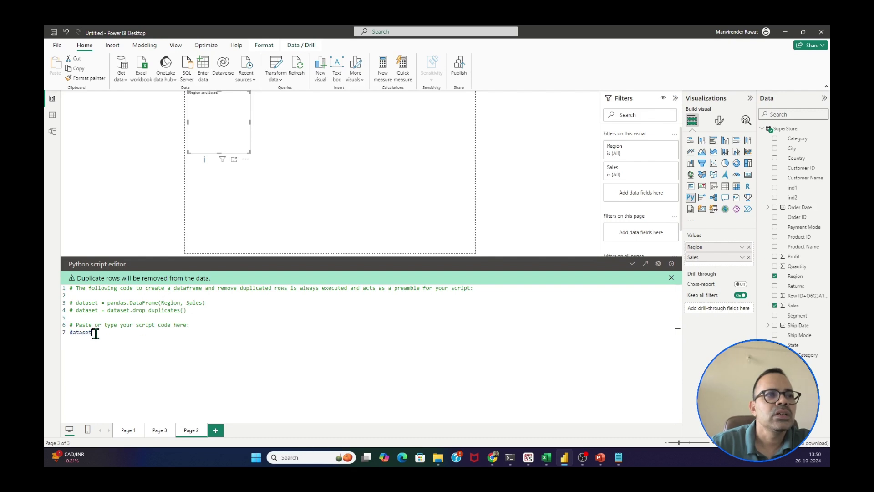
pyautogui.hotkey('shift', 'Left')
pyautogui.hotkey('shift', 'Left')
pyautogui.hotkey('shift', 'Left')
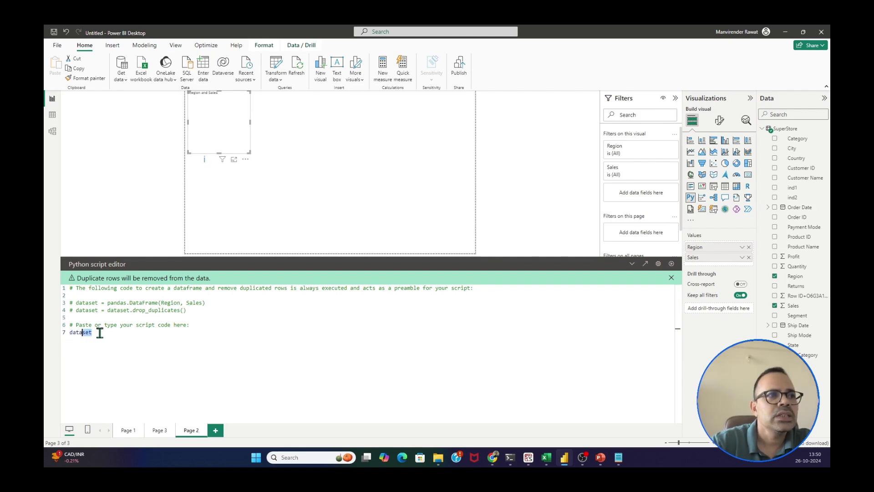
pyautogui.press('BackSpace')
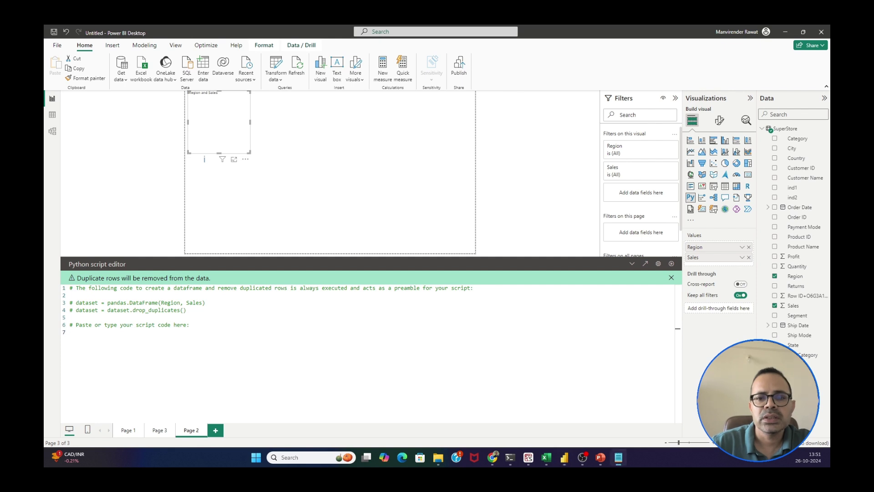
# Step: Enter a script on lines 7–9: import matplotlib.pyplot as plt, plt.bar(dataset.Region,dataset.Sales) and plt.show()
pyautogui.write('import matplotlib.pyplot as plt plt.bar(dataset.Region,dataset.Sales) plt.show()')
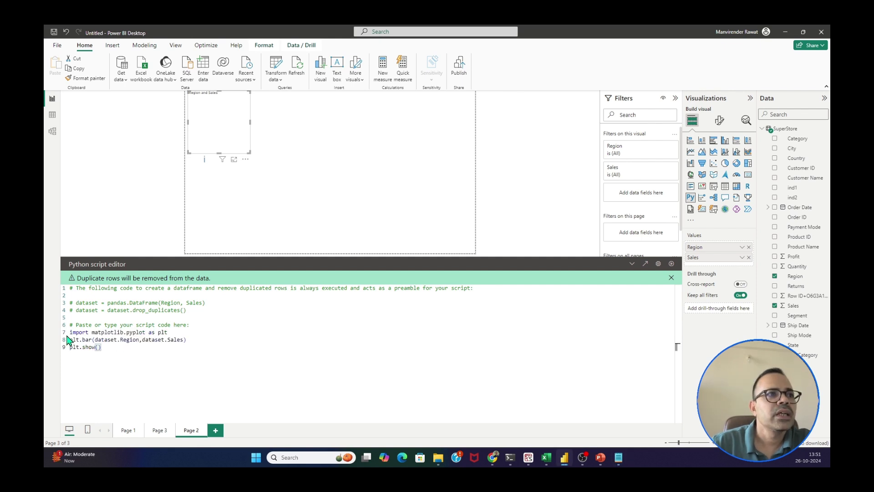
# Step: Examine the matplotlib import line and the plt.bar call with its Region and Sales arguments
pyautogui.moveTo(70, 334); pyautogui.dragTo(180, 336)
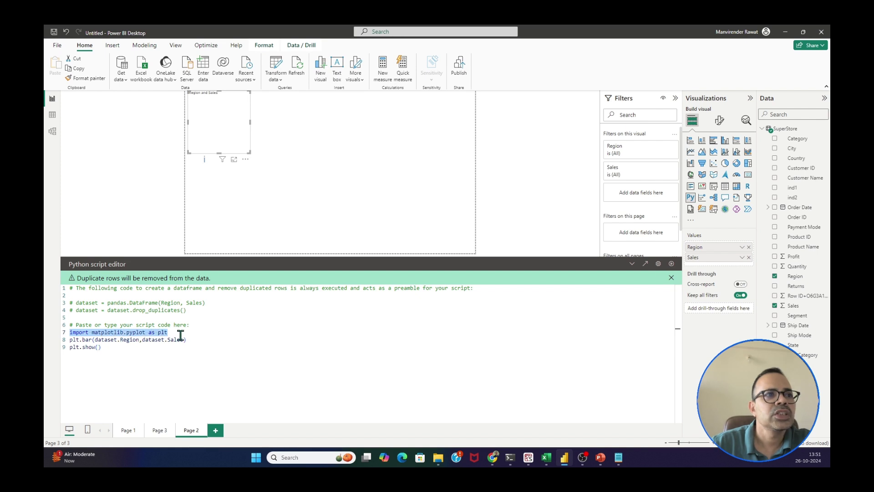
pyautogui.click(71, 342)
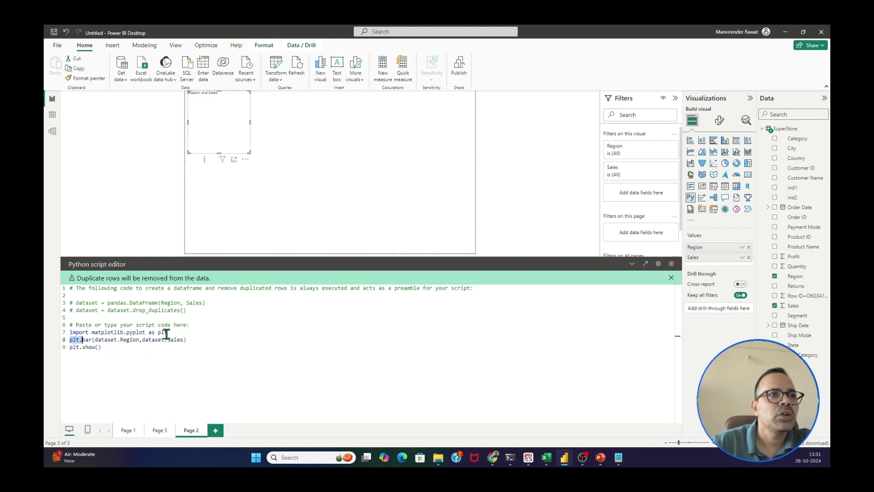
pyautogui.doubleClick(86, 340)
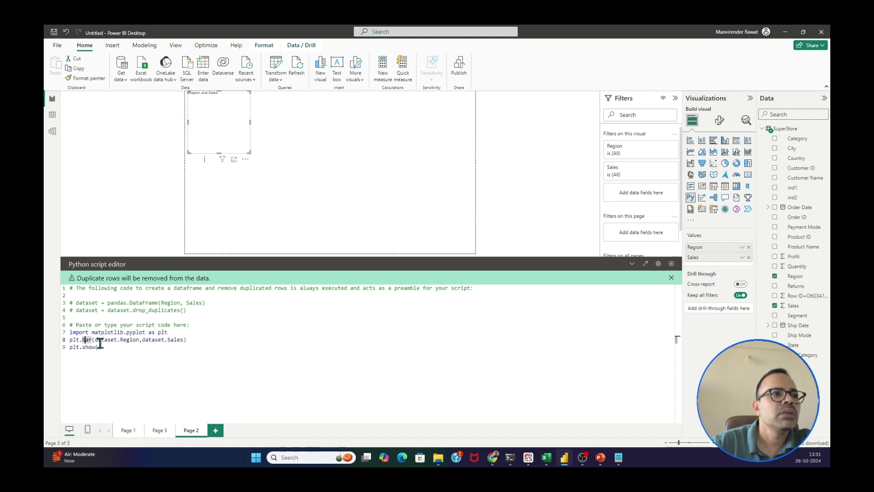
pyautogui.click(97, 340)
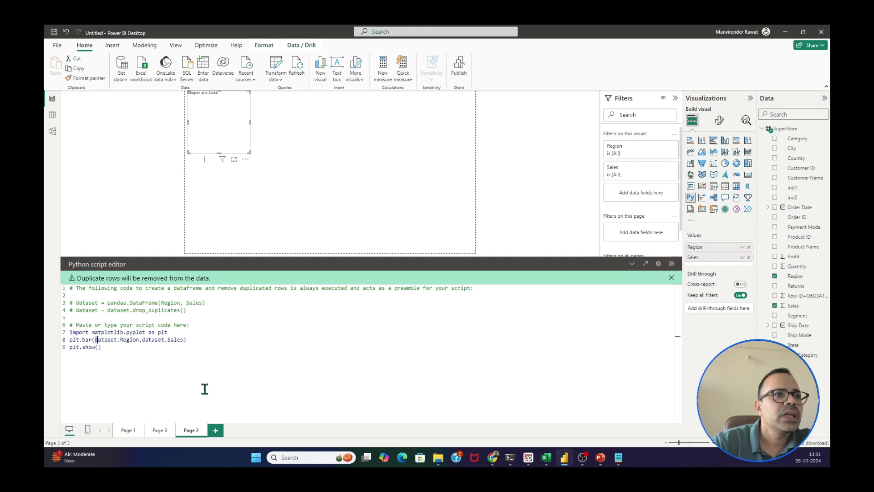
pyautogui.hotkey('shift', 'Right')
pyautogui.hotkey('shift', 'Right')
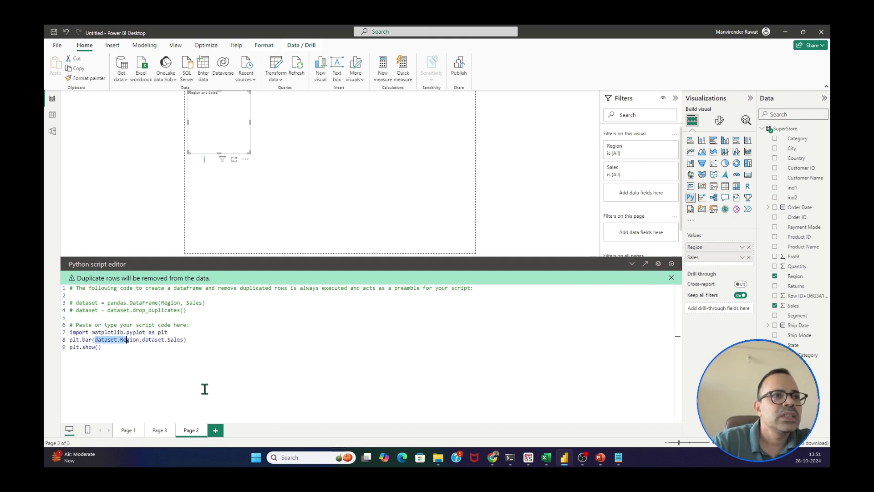
pyautogui.hotkey('shift', 'Right')
pyautogui.hotkey('shift', 'Right')
pyautogui.hotkey('shift', 'Right')
pyautogui.hotkey('shift', 'Right')
pyautogui.hotkey('shift', 'Right')
pyautogui.hotkey('shift', 'Right')
pyautogui.hotkey('shift', 'Right')
pyautogui.hotkey('shift', 'Right')
pyautogui.hotkey('shift', 'Right')
pyautogui.hotkey('shift', 'Right')
pyautogui.hotkey('shift', 'Right')
pyautogui.hotkey('shift', 'Right')
pyautogui.hotkey('shift', 'Right')
pyautogui.hotkey('shift', 'Right')
pyautogui.hotkey('shift', 'Right')
pyautogui.hotkey('shift', 'Right')
pyautogui.hotkey('shift', 'Right')
pyautogui.hotkey('shift', 'Right')
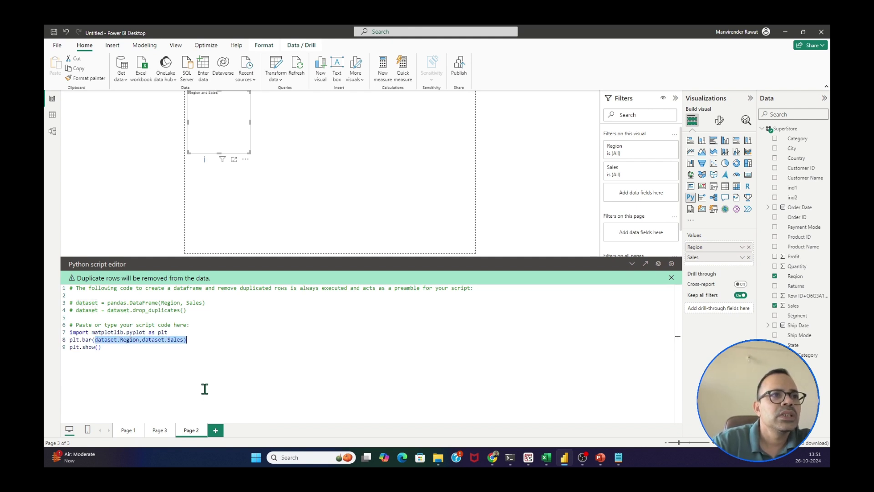
pyautogui.hotkey('shift', 'Left')
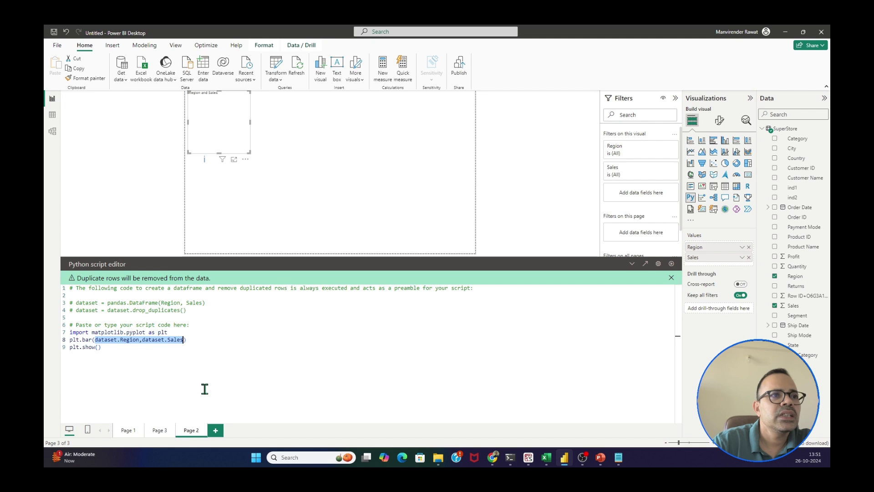
# Step: Rewrite the plt.bar arguments in bracket notation as dataset['Region'] and dataset['Sales']
pyautogui.click(108, 340)
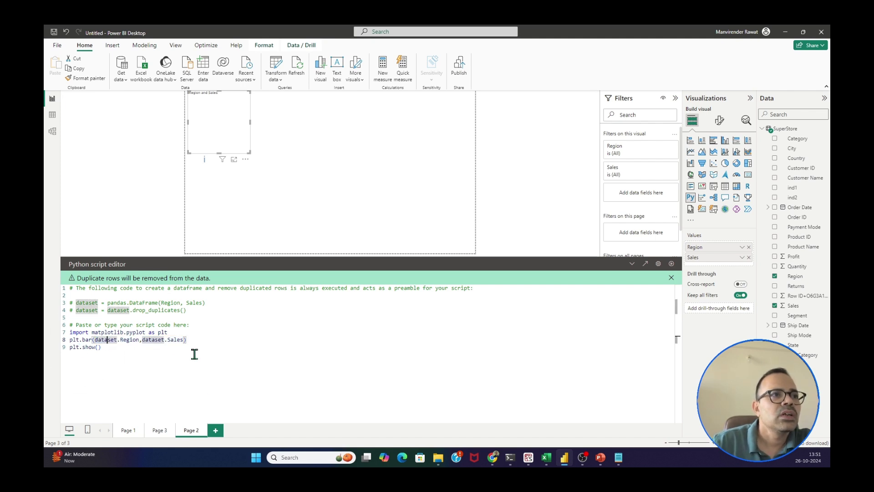
pyautogui.press('Right')
pyautogui.press('Delete')
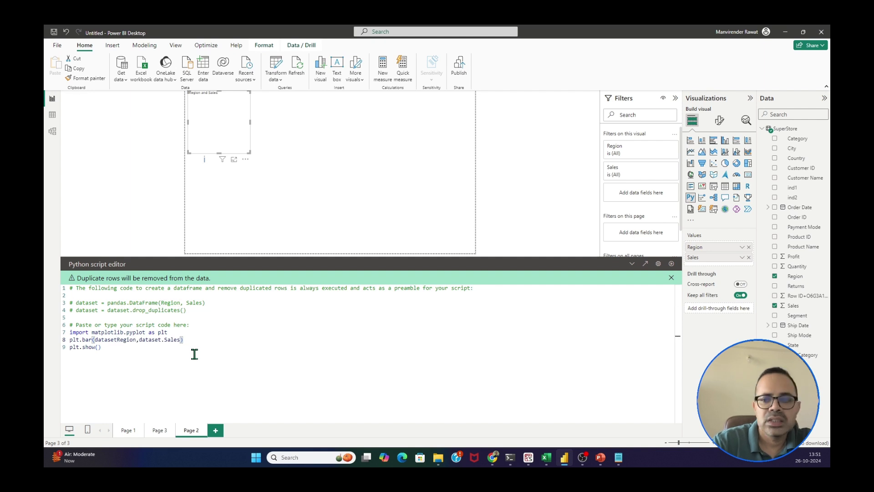
pyautogui.write('[')
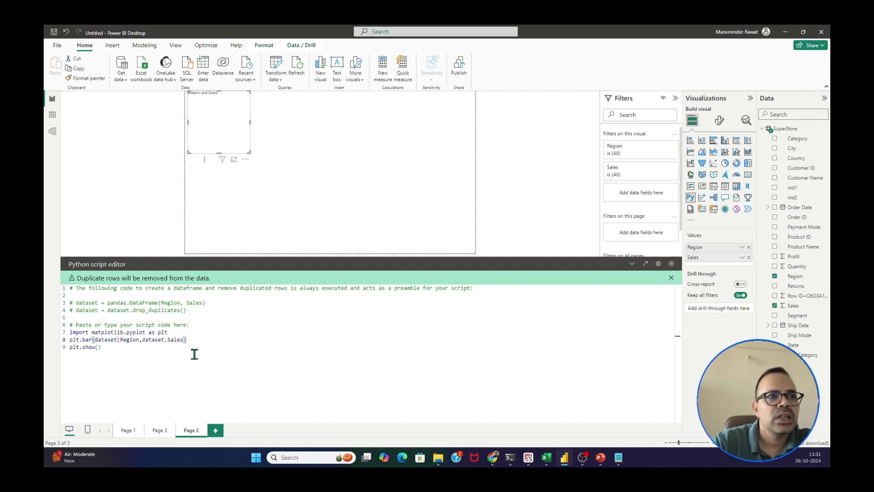
pyautogui.write("'")
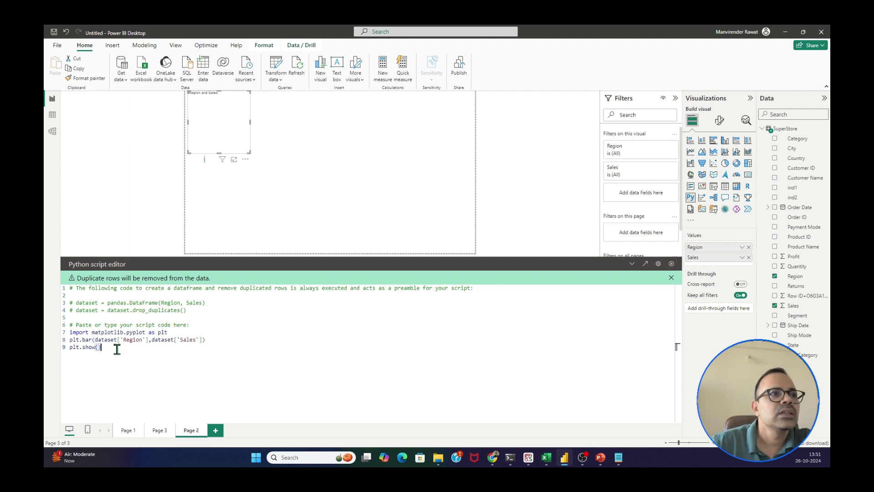
# Step: Run the bar chart script and enlarge the Python visual on the report page
pyautogui.moveTo(117, 348); pyautogui.dragTo(53, 282)
pyautogui.click(269, 392)
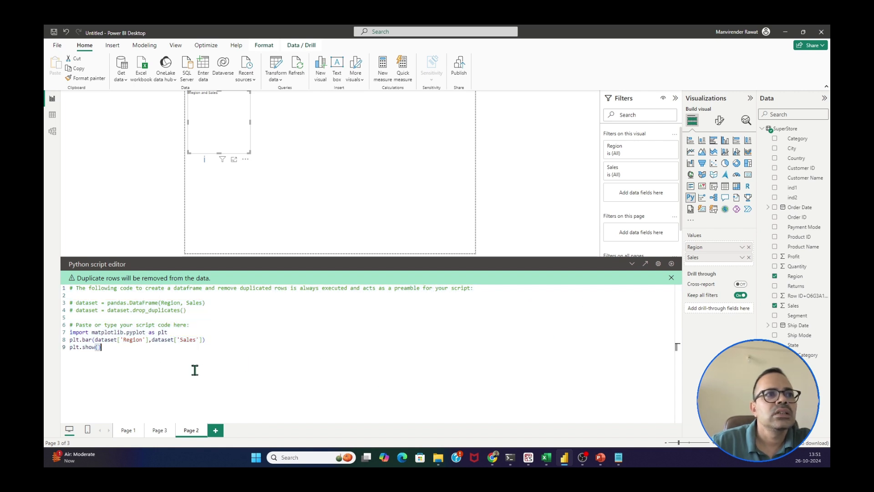
pyautogui.click(672, 264)
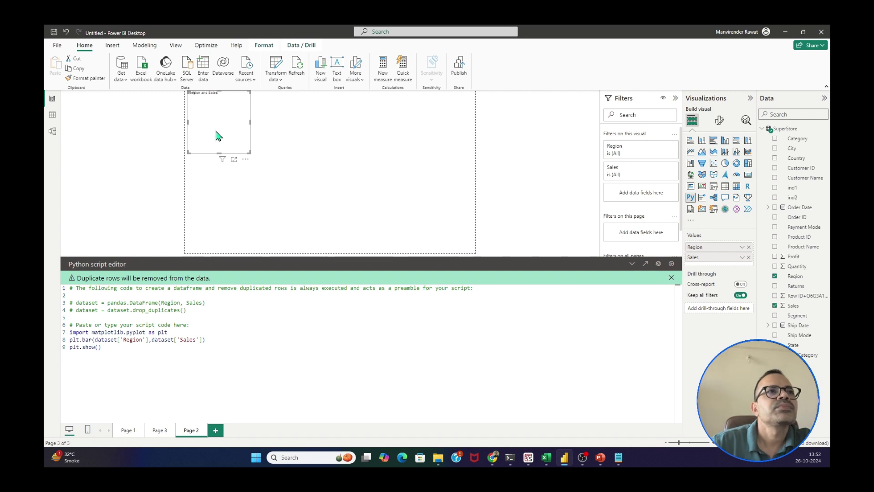
pyautogui.moveTo(250, 153); pyautogui.dragTo(446, 236)
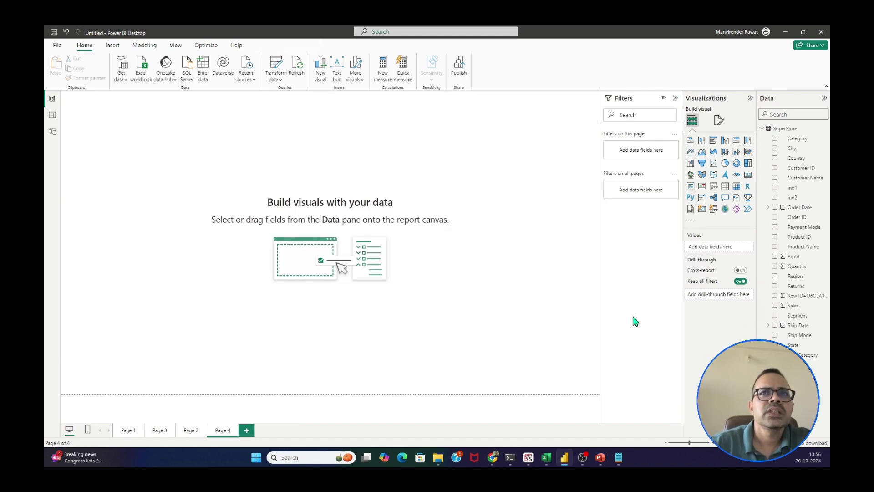
# Step: Insert an empty Python visual on Page 4 and select it
pyautogui.click(691, 197)
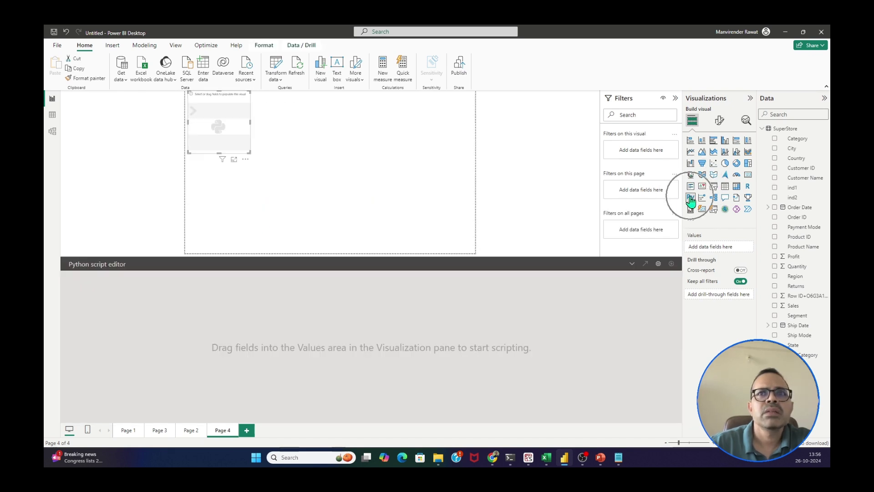
pyautogui.click(232, 128)
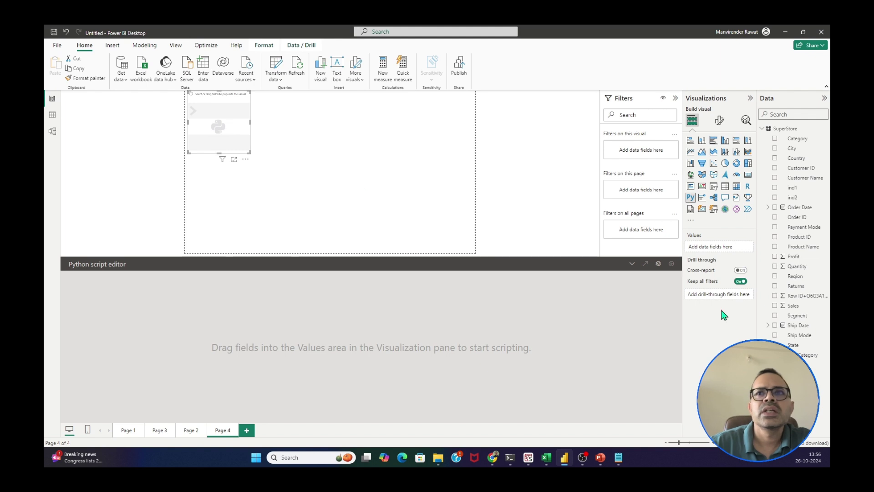
# Step: Add the Profit, Quantity, Sales and Region fields to the Python visual's values and check how Profit is summarized
pyautogui.click(775, 257)
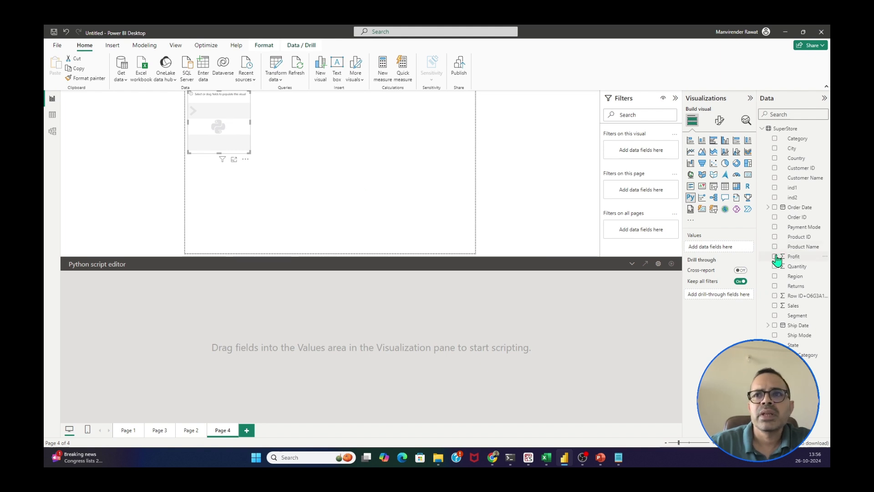
pyautogui.click(775, 267)
pyautogui.click(774, 305)
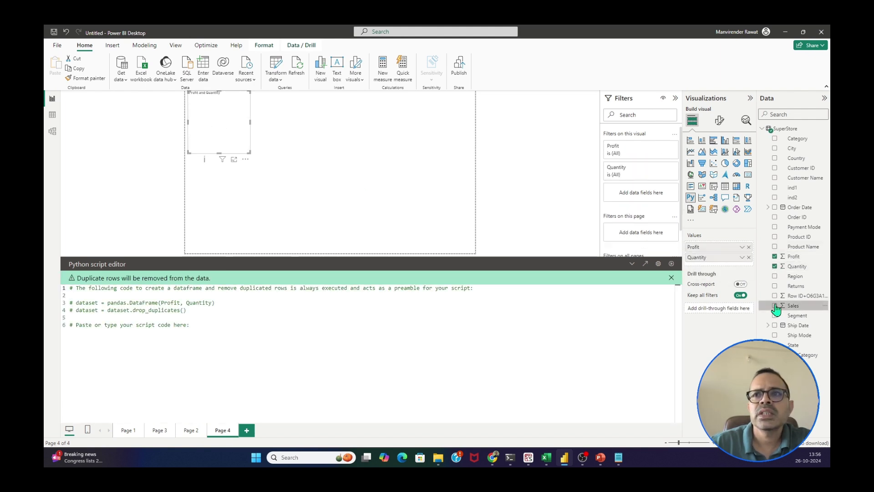
pyautogui.click(774, 277)
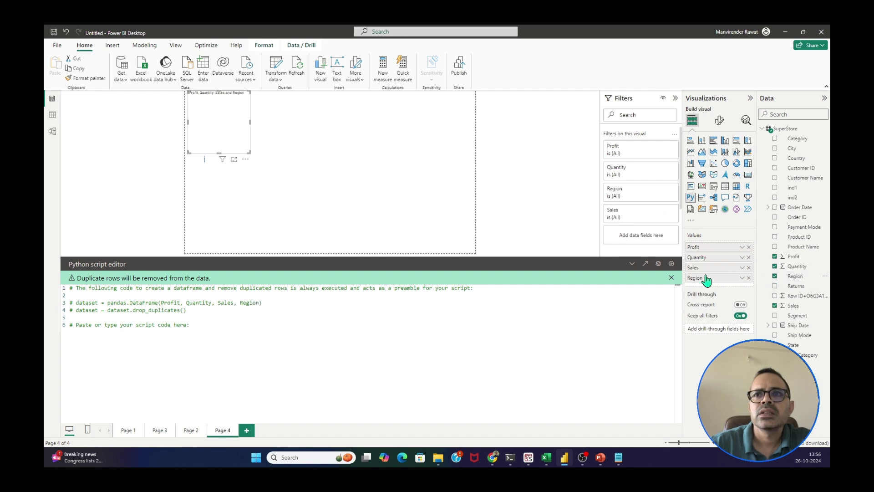
pyautogui.click(743, 248)
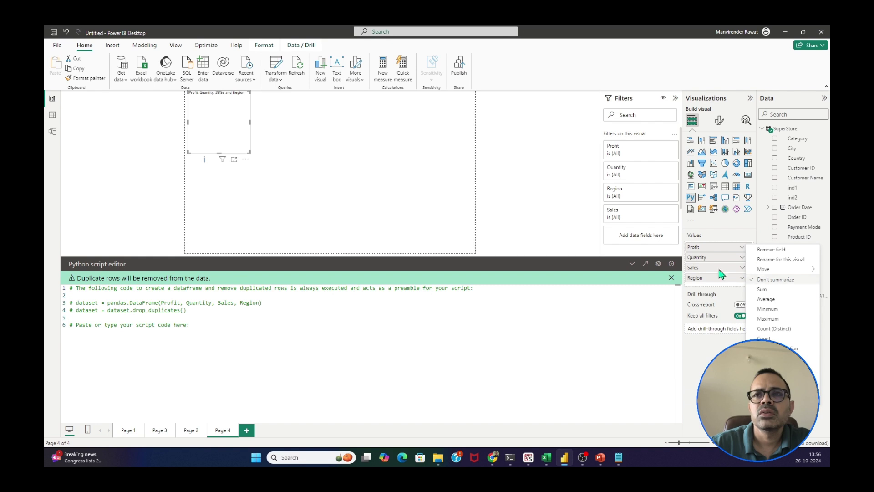
pyautogui.click(613, 335)
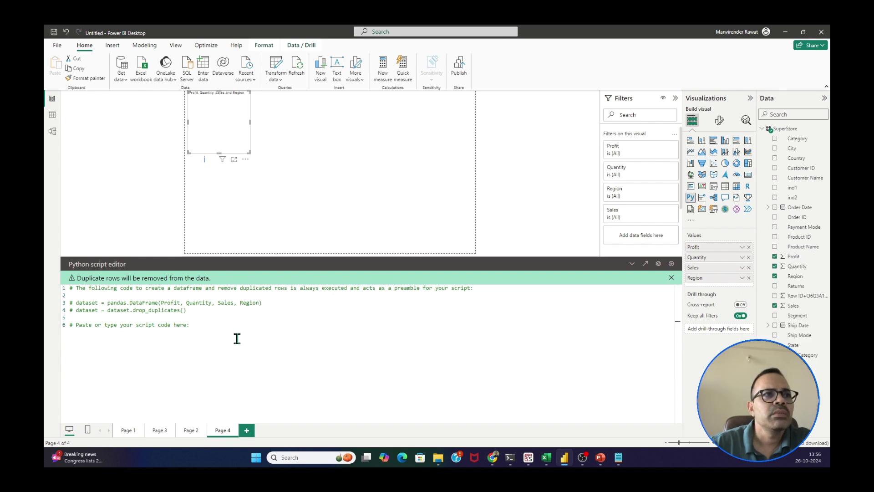
# Step: Enter a seaborn pairplot script for Region, Profit and Quantity with whitegrid style, hue "Region" and palette "Set1", and review its code
pyautogui.write('import pandas as pd import seaborn as sns import matplotlib.pyplot as plt  # Set theme for the plot sns.set_theme(style="whitegrid") sns.set()  # Use pairplot with colors based on "Region" sns.pairplot(     dataset[["Region", "Profit", "Quantity"]],     hue="Region",       # Color by \'Region\'     palette="Set1"      # Choose a color palette (e.g., Set2, Set1, etc.) )  plt.show()')
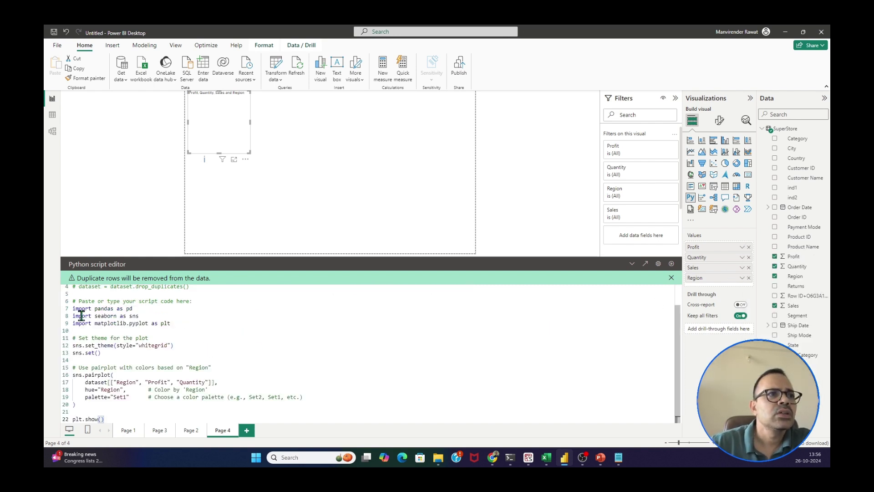
pyautogui.moveTo(74, 312); pyautogui.dragTo(183, 326)
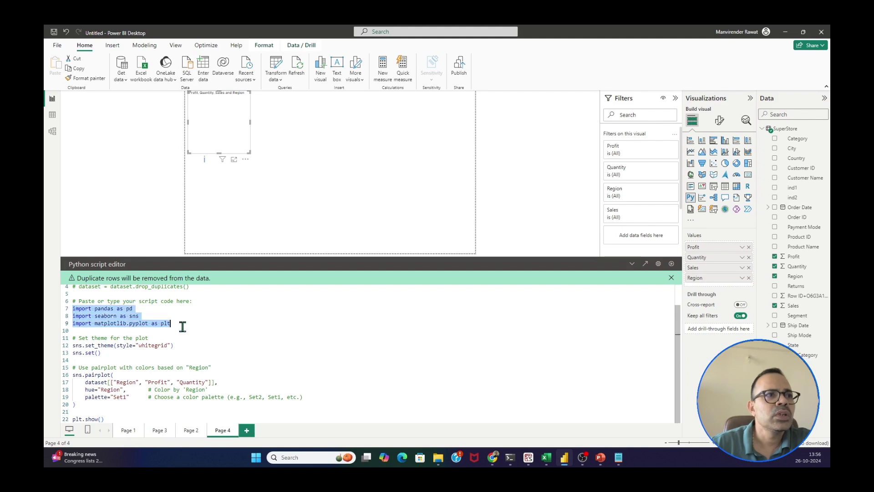
pyautogui.click(75, 347)
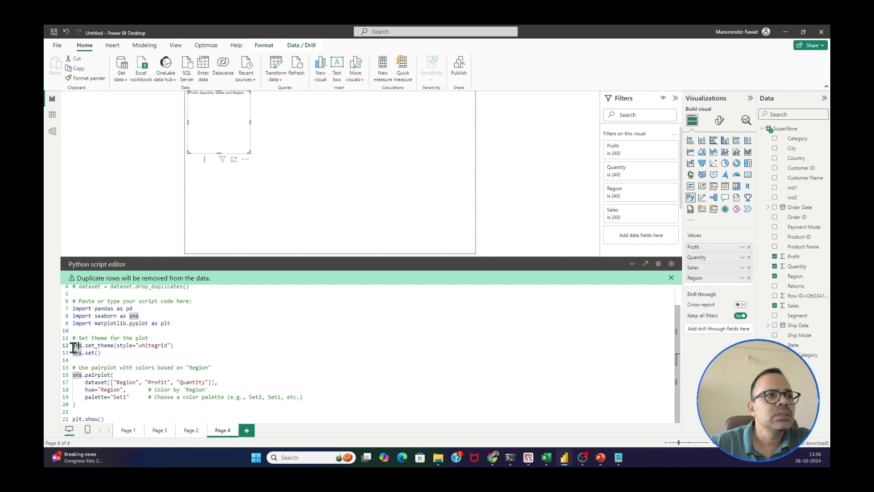
pyautogui.click(101, 353)
pyautogui.moveTo(73, 374); pyautogui.dragTo(129, 417)
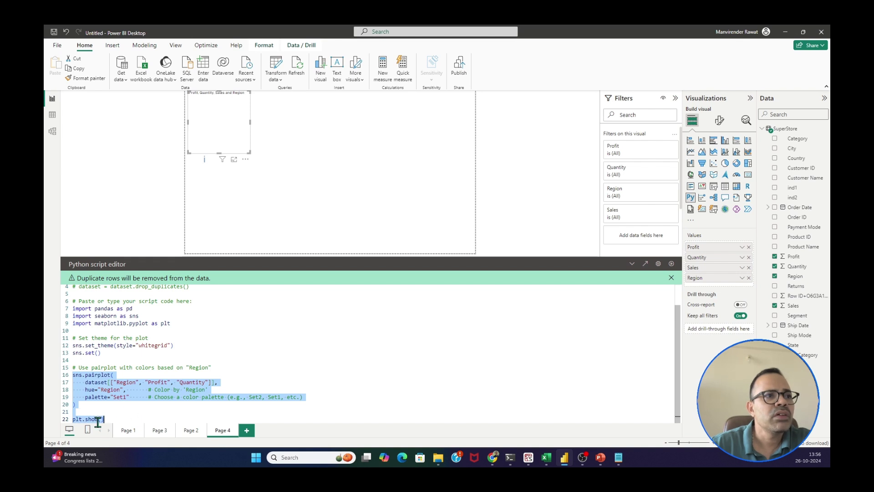
pyautogui.click(155, 403)
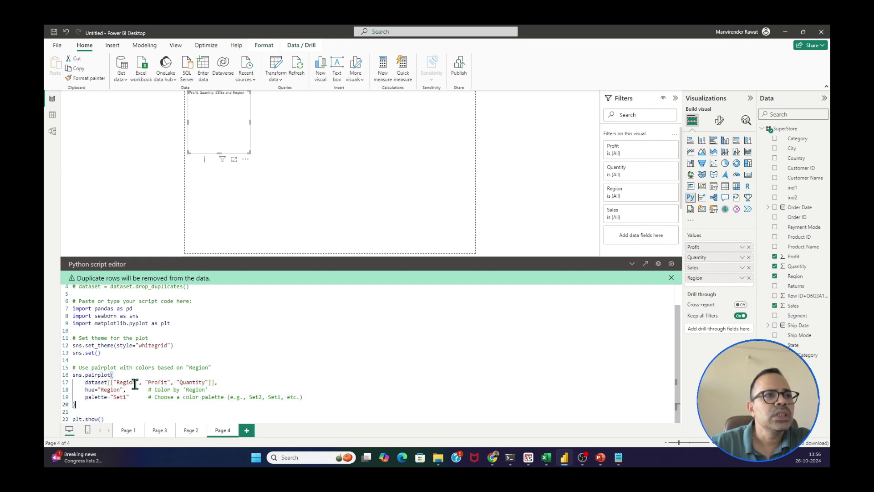
# Step: Add "Sales" to the pairplot's dataset columns after "Quantity" and run the script to render the enlarged visual
pyautogui.click(213, 382)
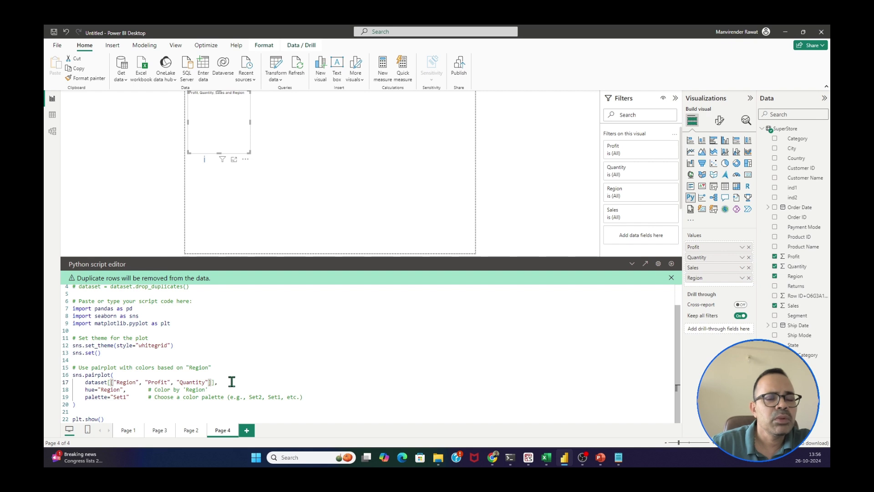
pyautogui.write('"Sales"')
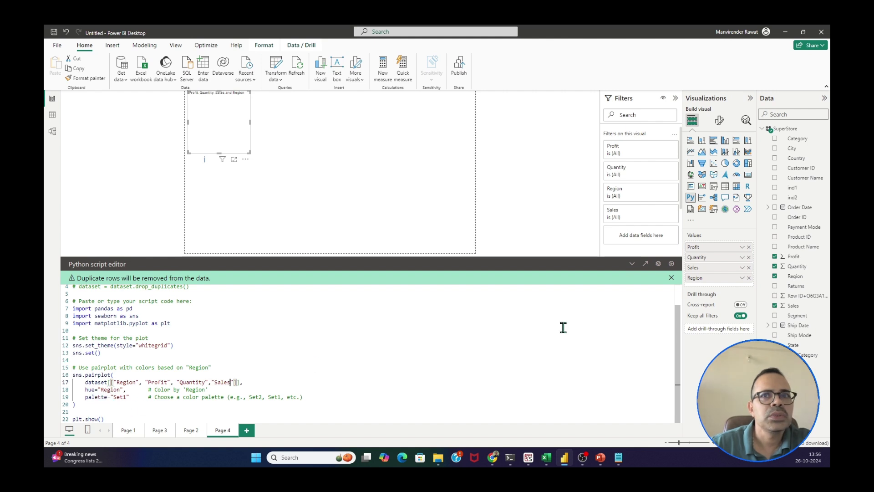
pyautogui.click(672, 265)
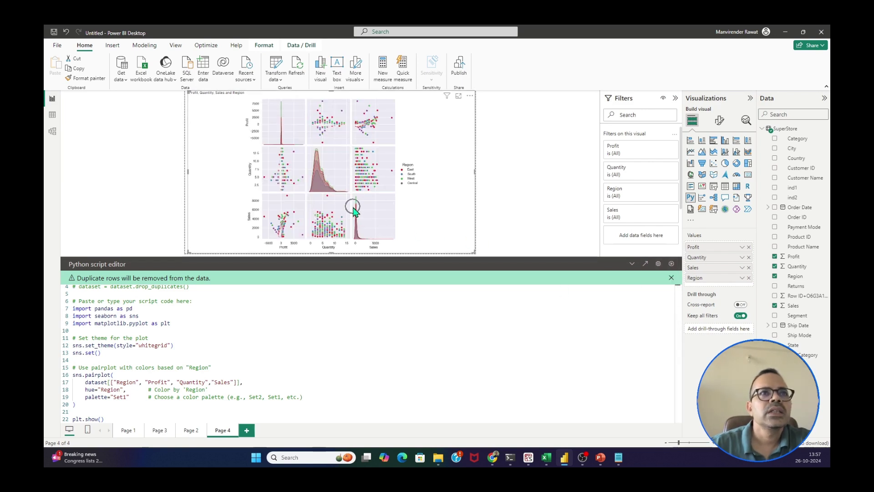
pyautogui.click(673, 284)
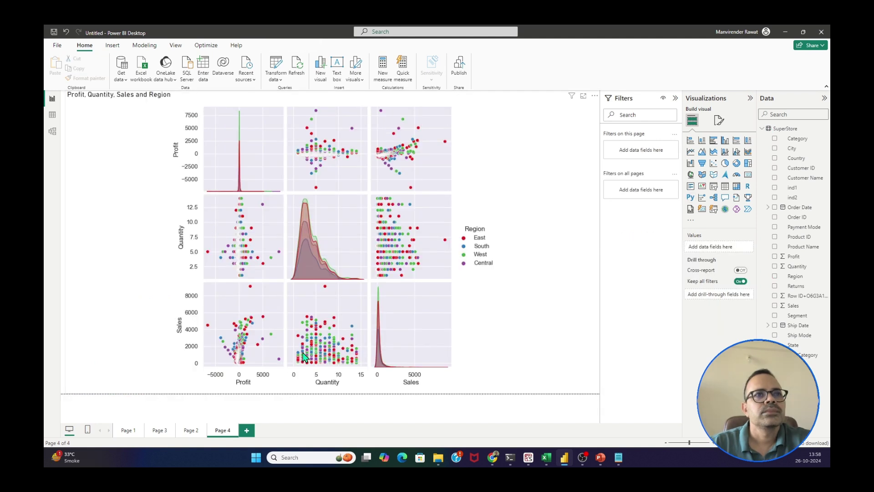